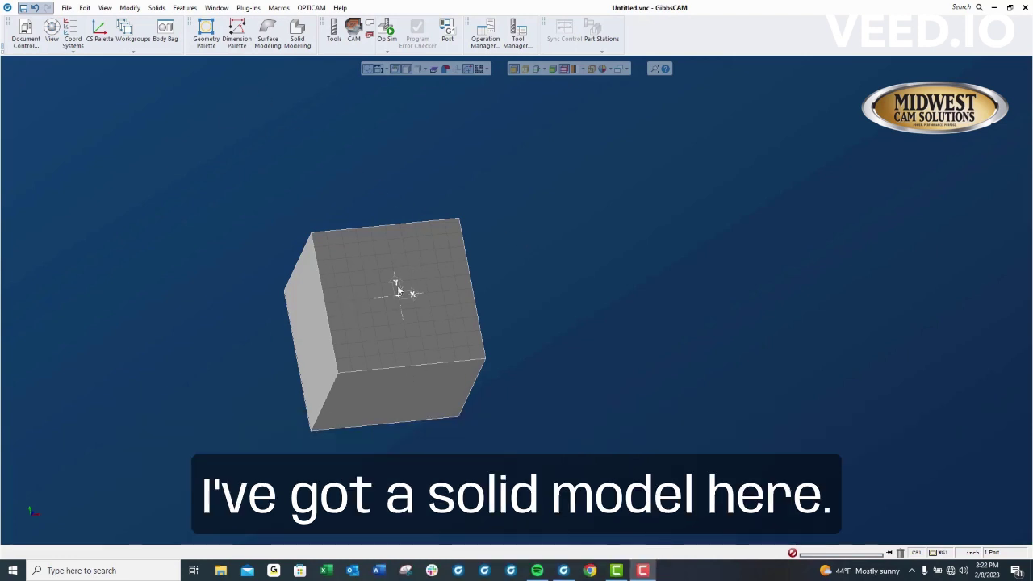
# Select the cube's top face and launch the 5thAxisVise macro from the Macros menu
pyautogui.click(431, 341)
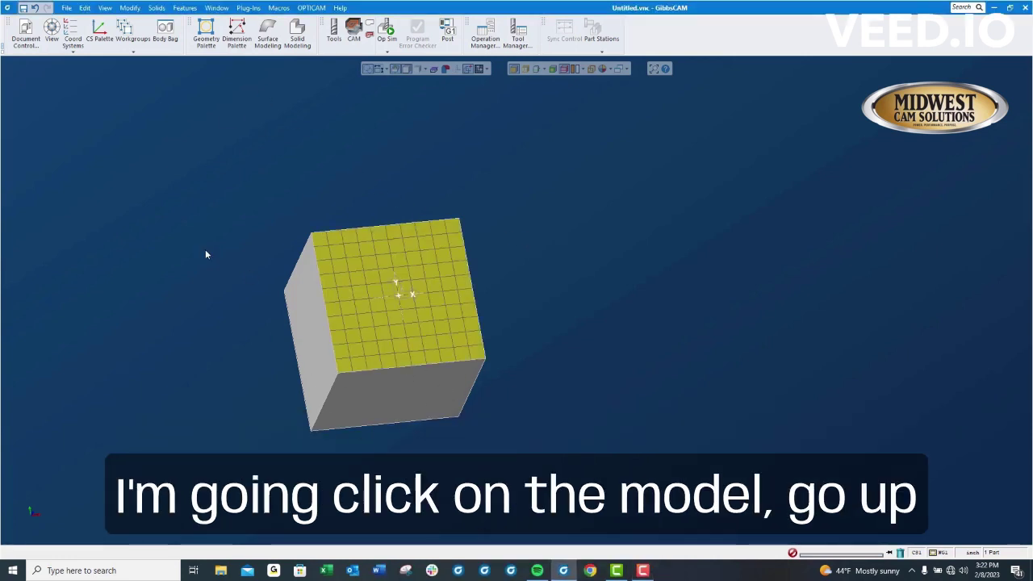
pyautogui.click(279, 7)
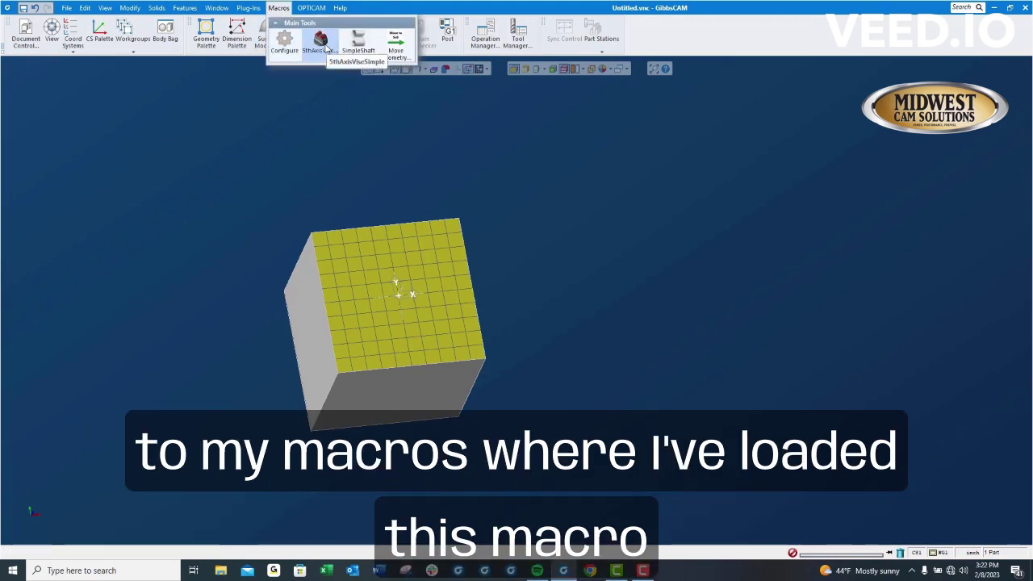
pyautogui.click(321, 42)
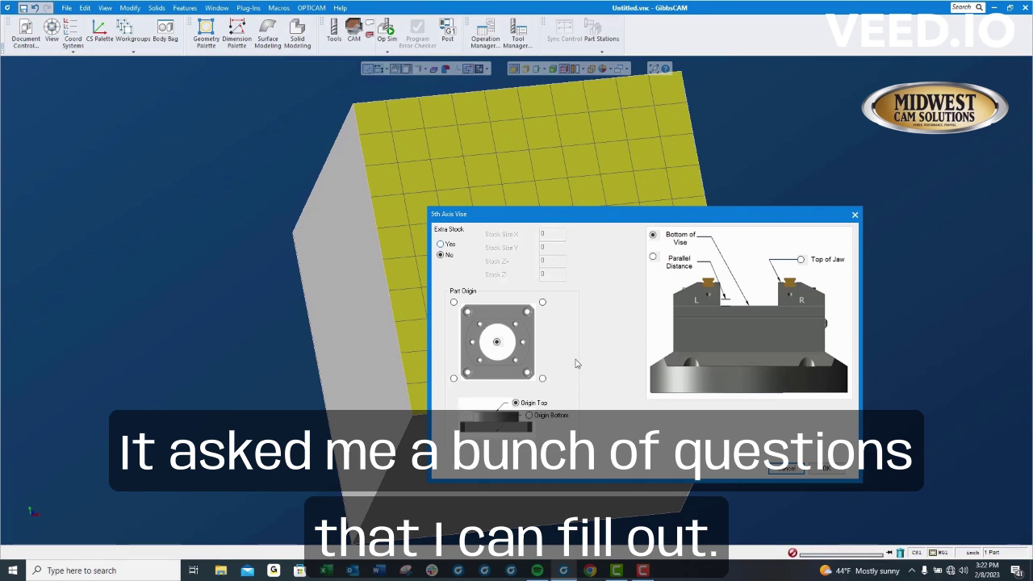
# Rest the part on a parallel at distance .5 and accept the vise settings
pyautogui.click(653, 257)
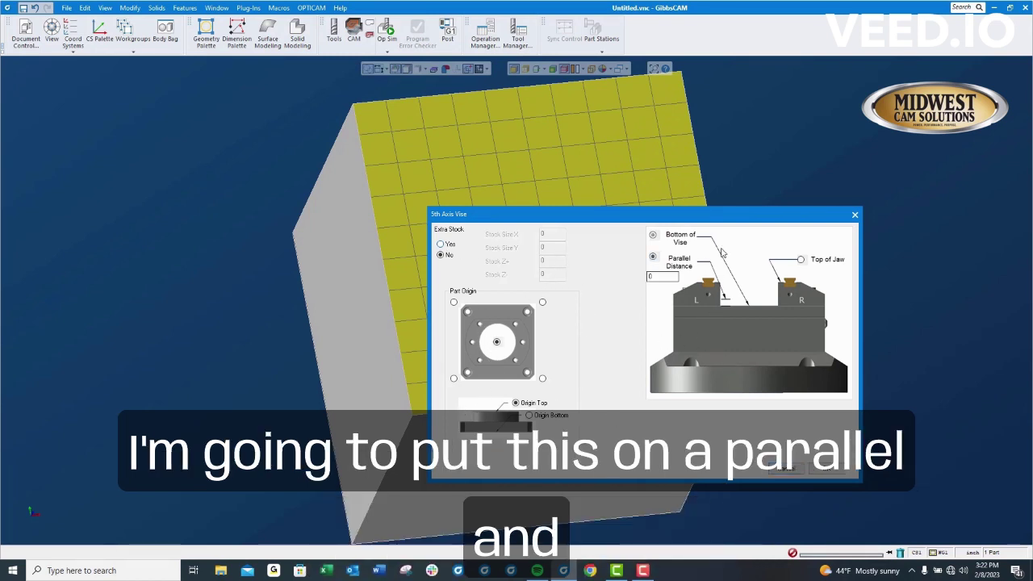
pyautogui.doubleClick(651, 276)
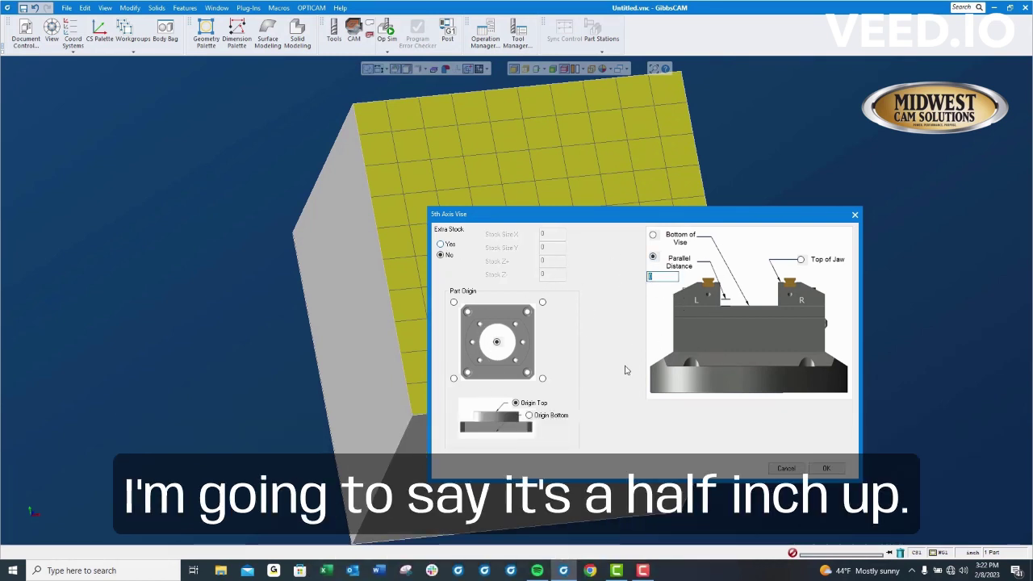
pyautogui.write('.5')
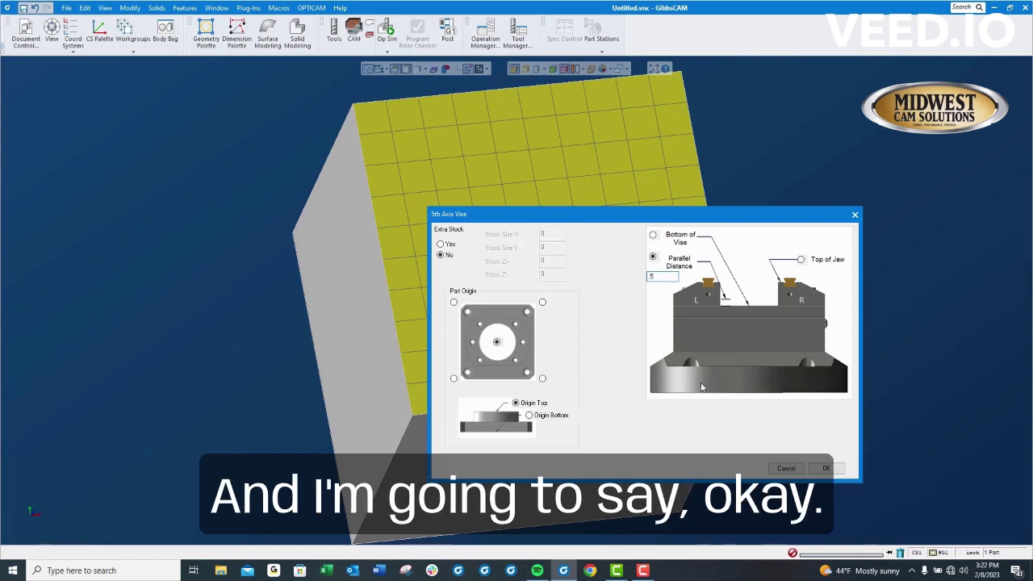
pyautogui.click(826, 468)
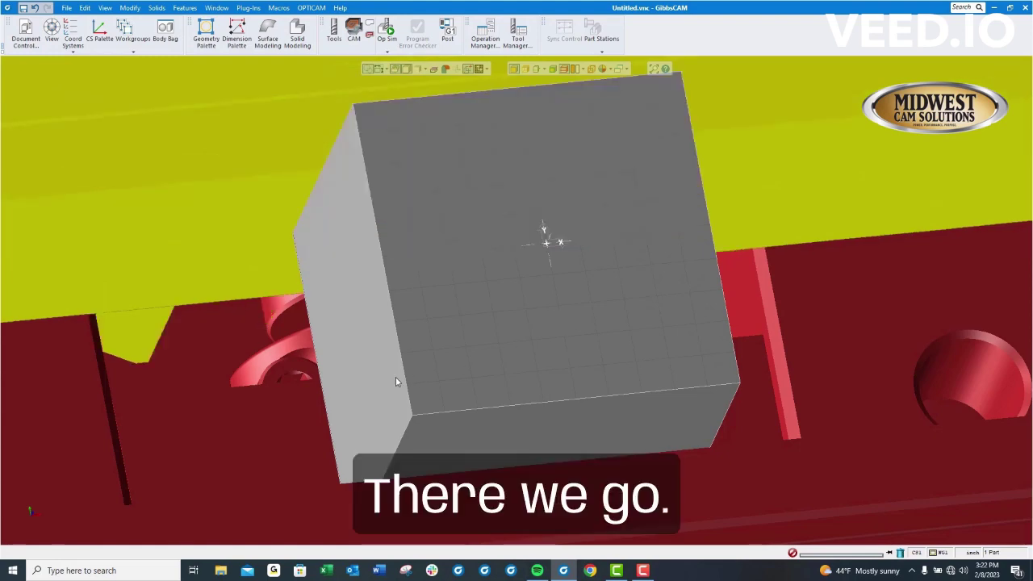
# Zoom out and orbit around the red vise clamping the cube on its parallel
pyautogui.scroll(-5, 371, 368)
pyautogui.moveTo(350, 357); pyautogui.dragTo(732, 281, button='middle')
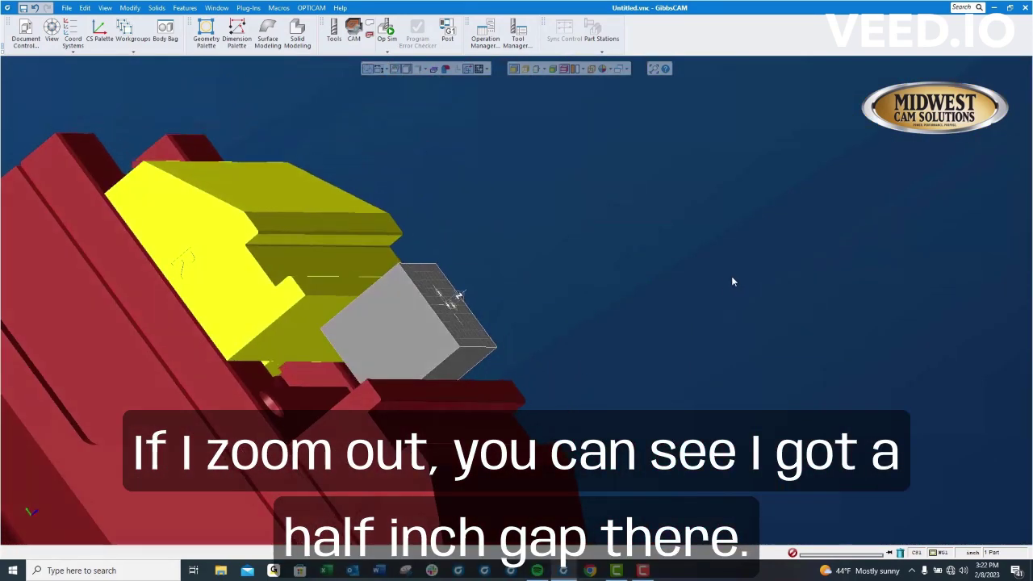
pyautogui.moveTo(365, 368); pyautogui.dragTo(282, 340, button='middle')
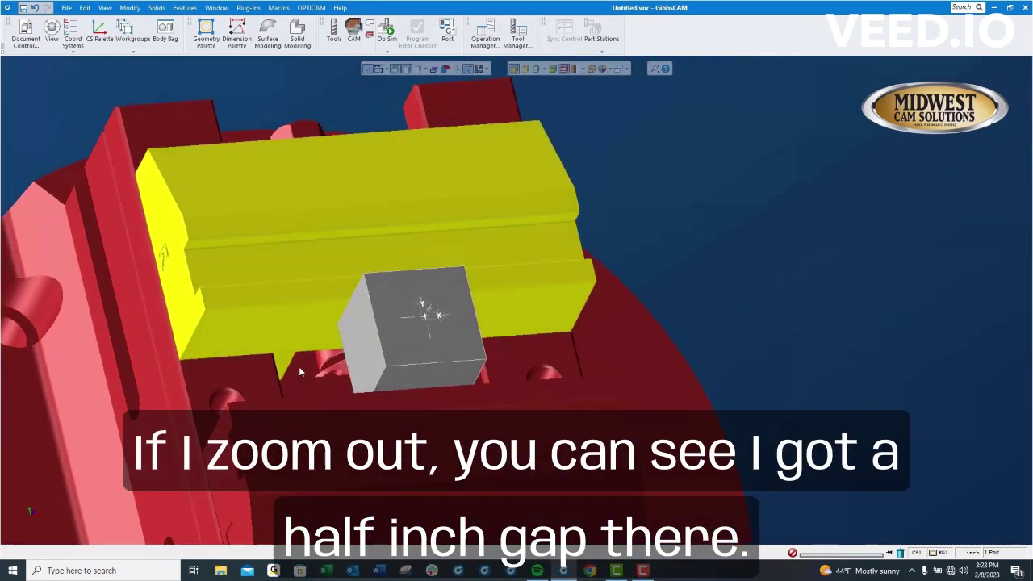
pyautogui.moveTo(781, 275); pyautogui.dragTo(379, 381, button='middle')
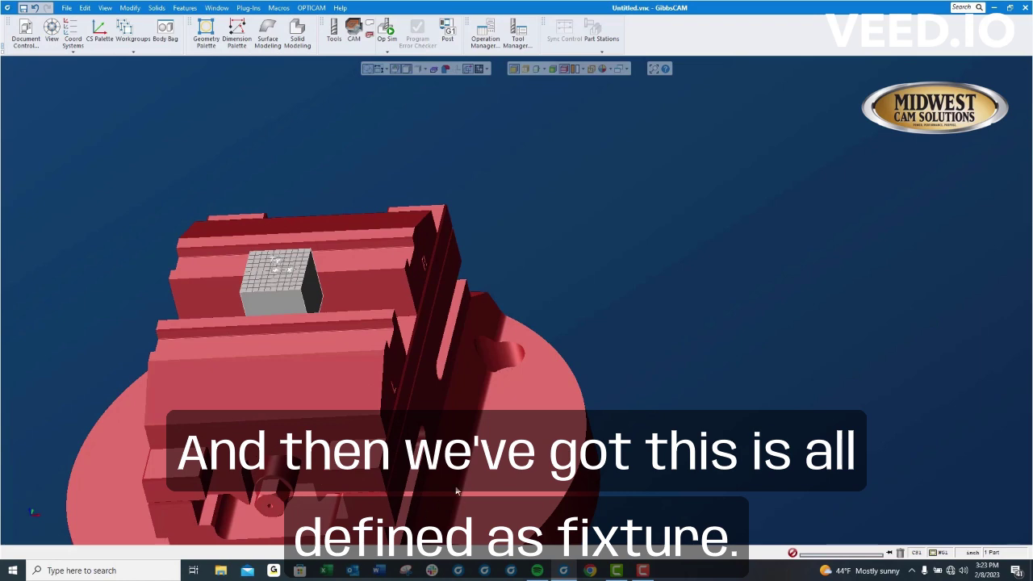
pyautogui.moveTo(231, 330); pyautogui.dragTo(711, 382, button='middle')
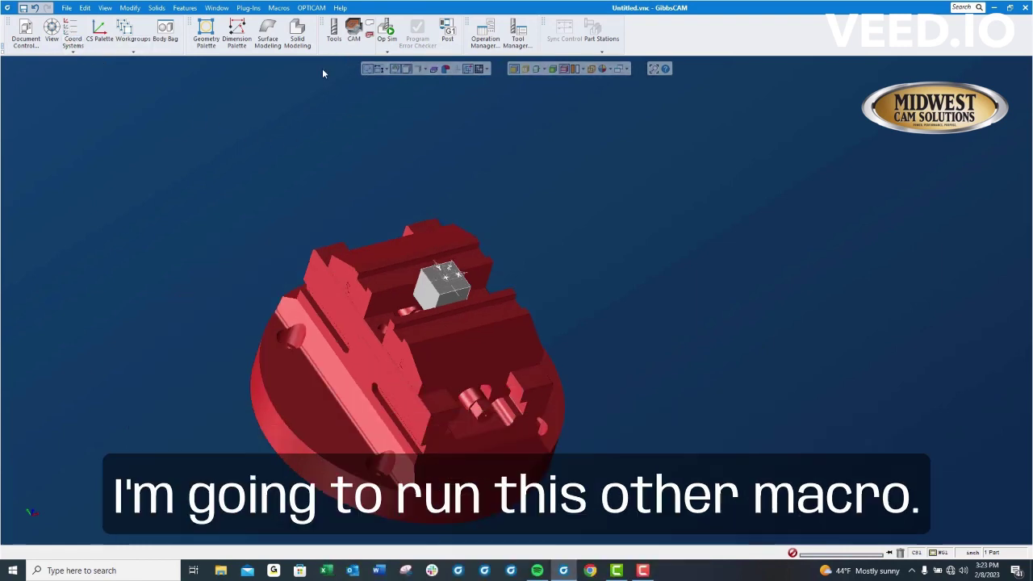
# Run SimpleShaft with diameters 0.75, 1.25 and 3 and second length 2.25
pyautogui.click(279, 7)
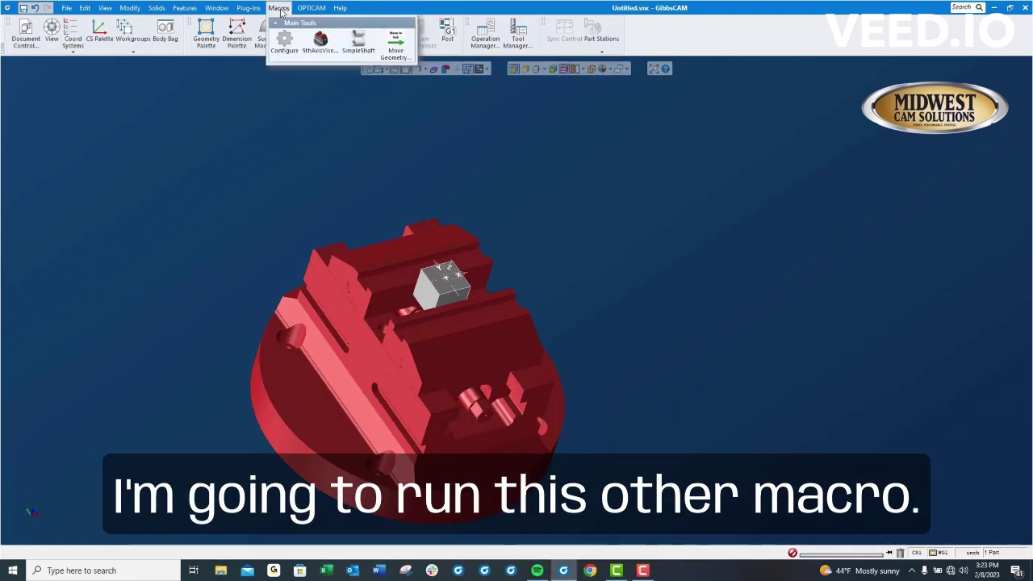
pyautogui.click(360, 47)
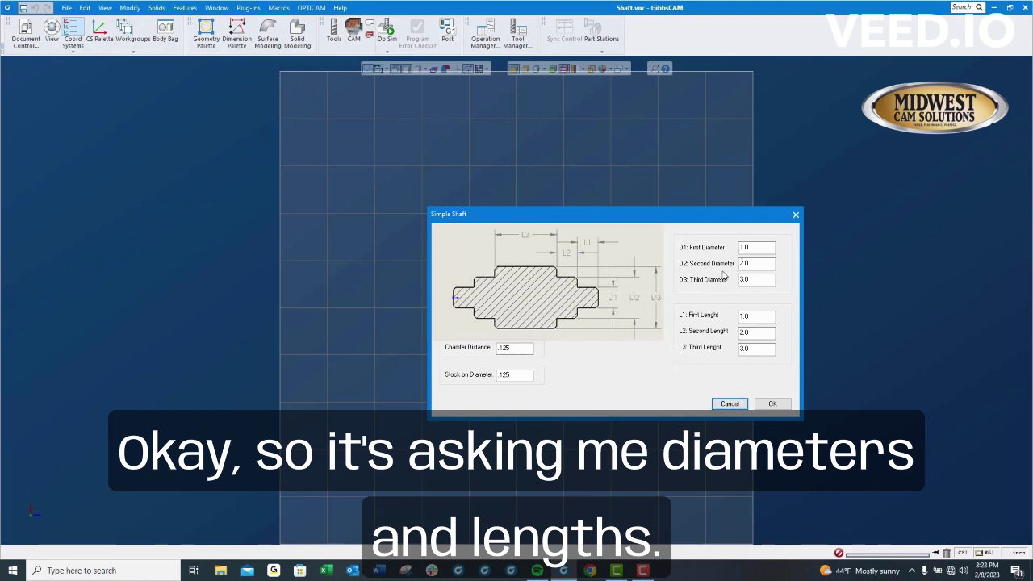
pyautogui.click(754, 246)
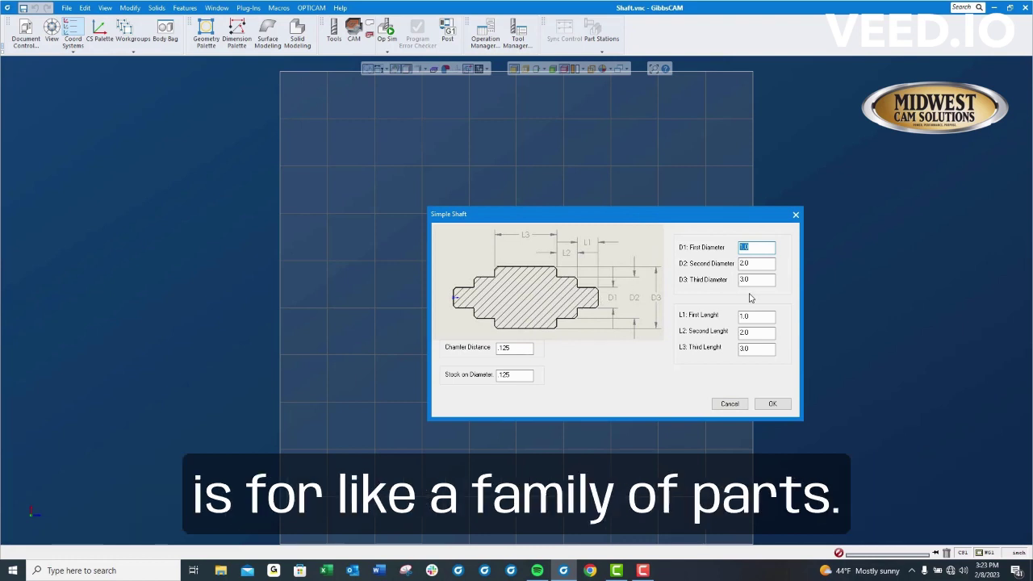
pyautogui.write('.7')
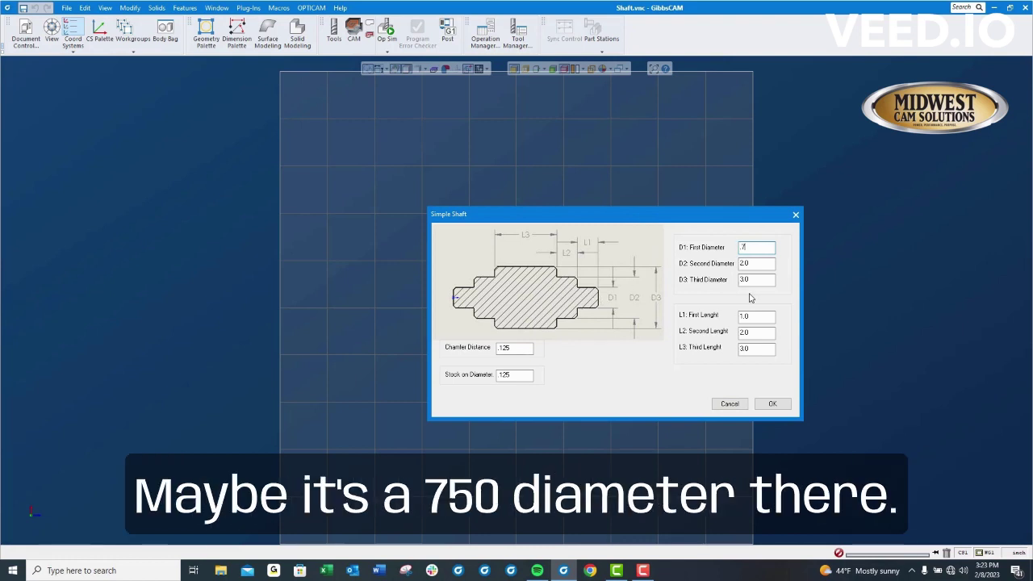
pyautogui.write('5')
pyautogui.press('Tab')
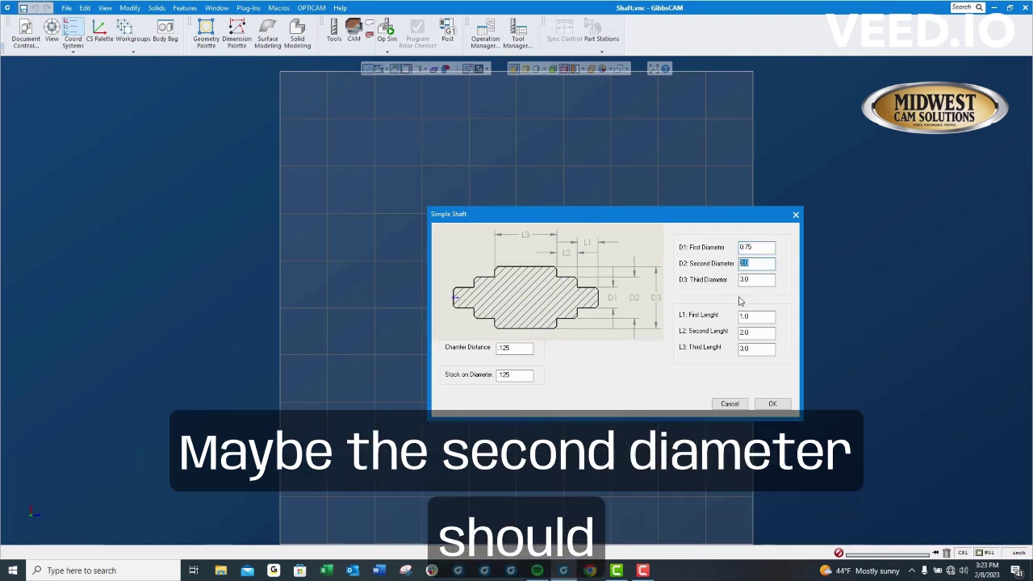
pyautogui.write('1.2')
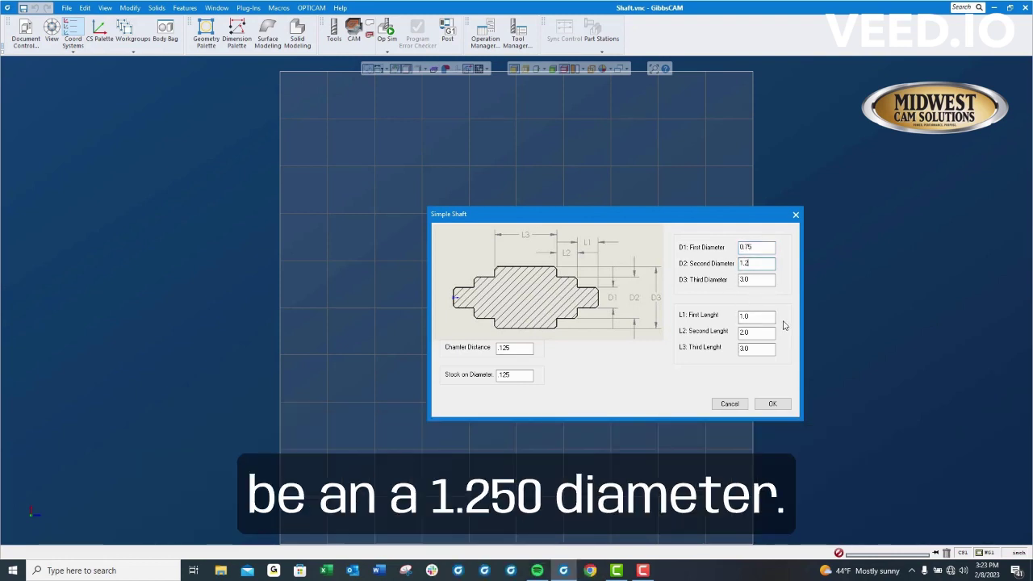
pyautogui.write('5')
pyautogui.press('Tab')
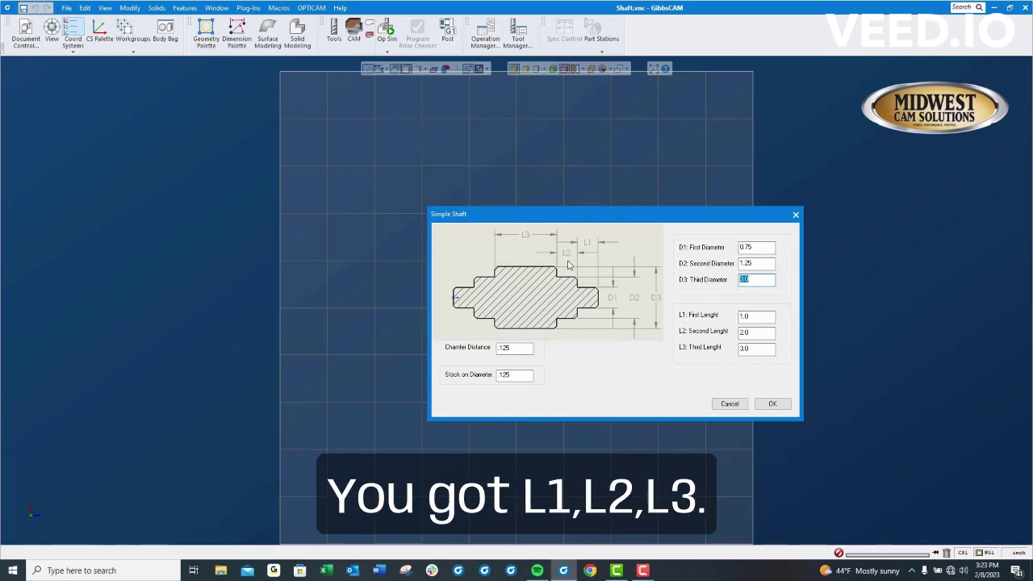
pyautogui.write('3')
pyautogui.doubleClick(753, 330)
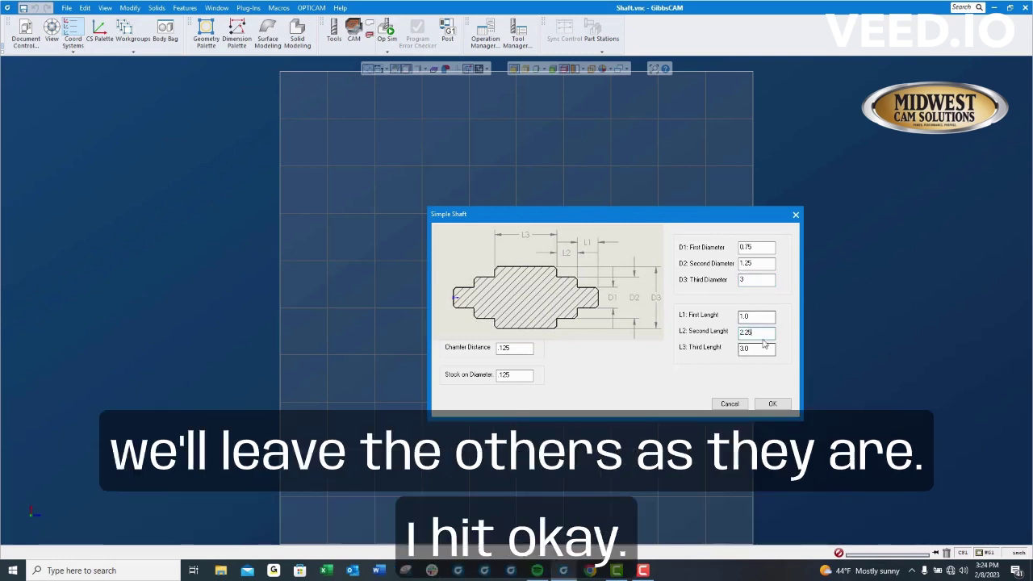
pyautogui.click(772, 405)
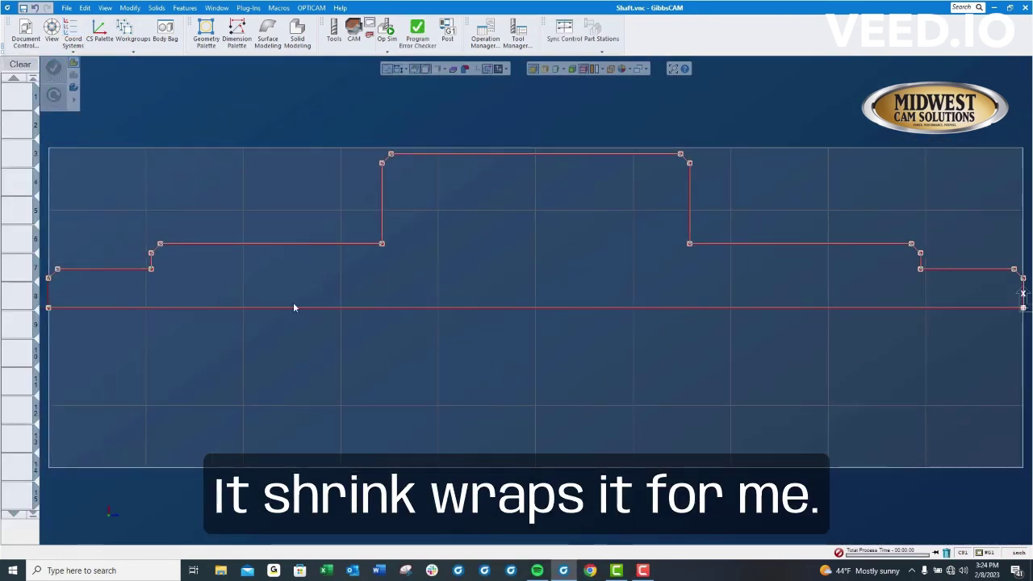
# Review the shaft's generated tools and inspect both roughing operations' settings
pyautogui.scroll(-2, 216, 268)
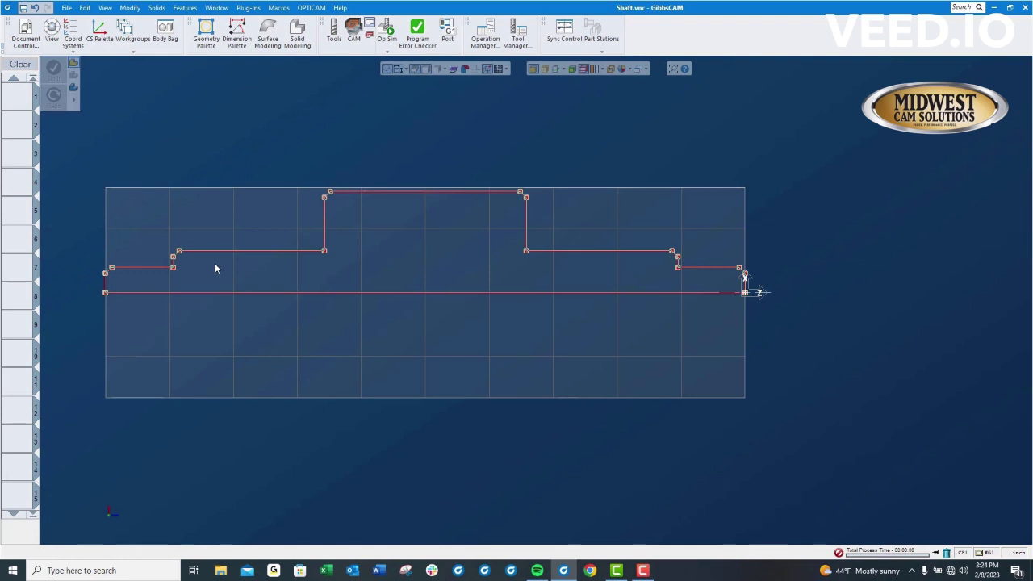
pyautogui.click(333, 32)
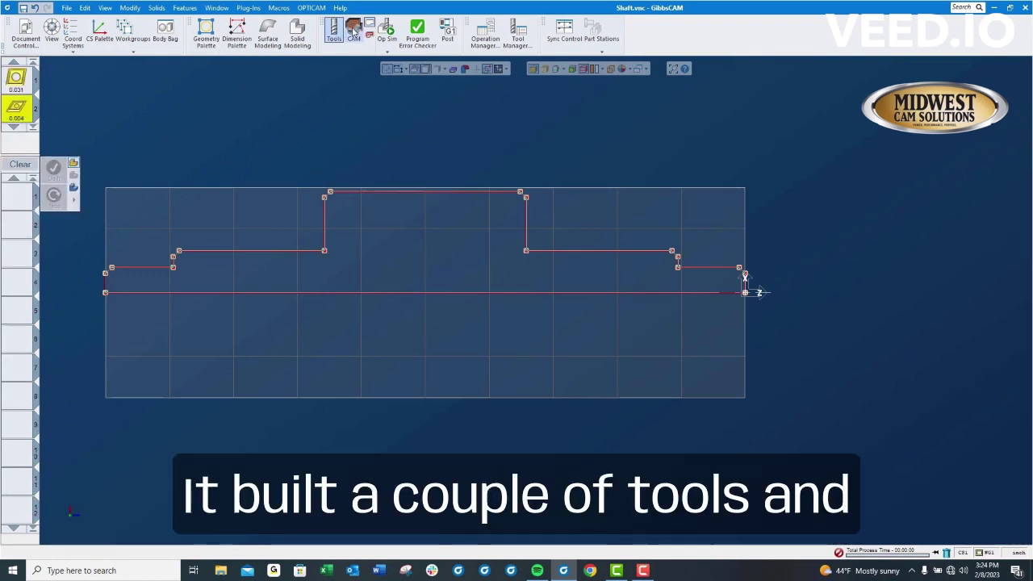
pyautogui.click(353, 32)
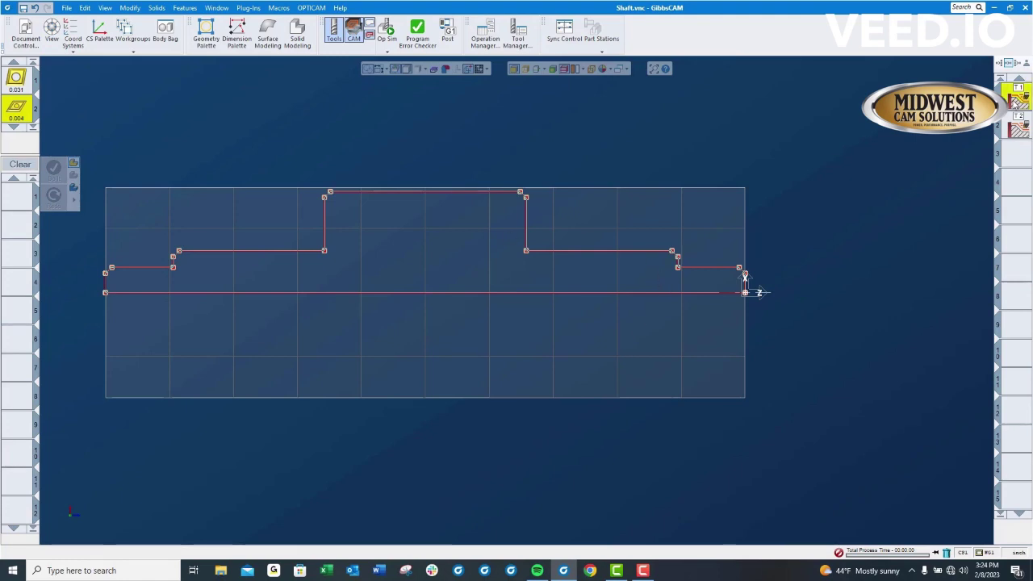
pyautogui.doubleClick(1015, 104)
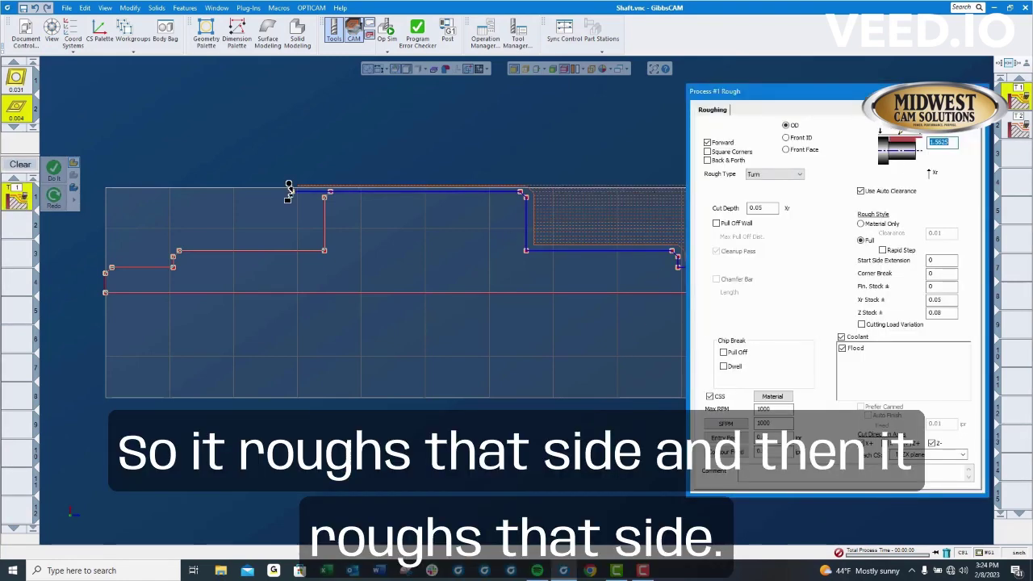
pyautogui.doubleClick(1015, 121)
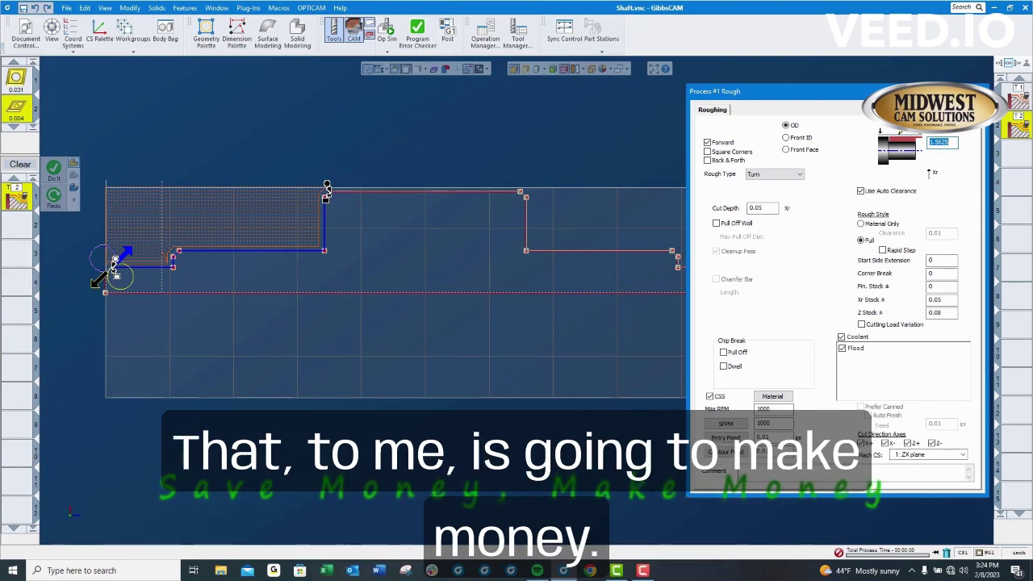
pyautogui.click(981, 91)
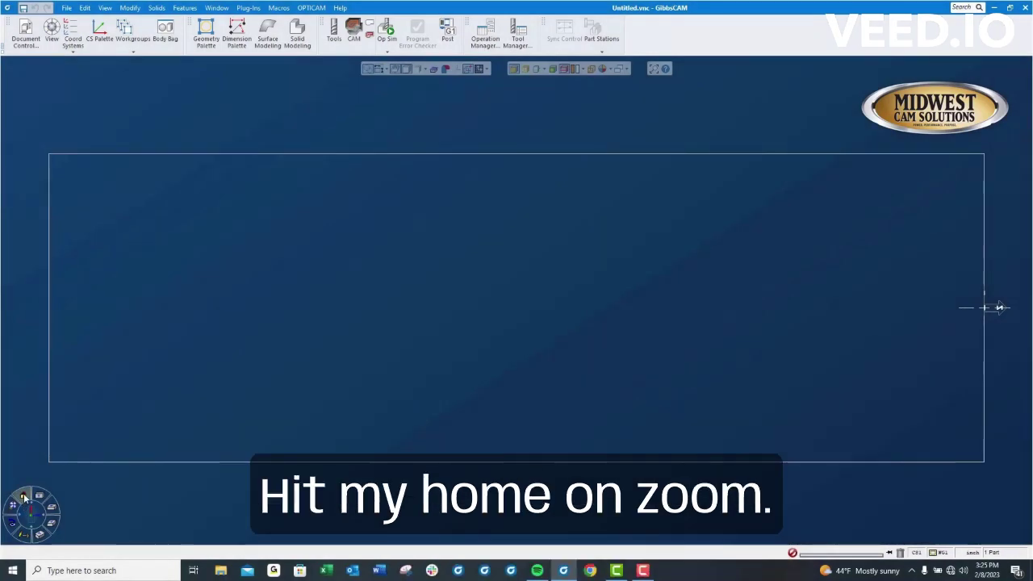
# Create a cuboid solid spanning X 0–1, Y 0–1, Z -1 to 0
pyautogui.click(24, 497)
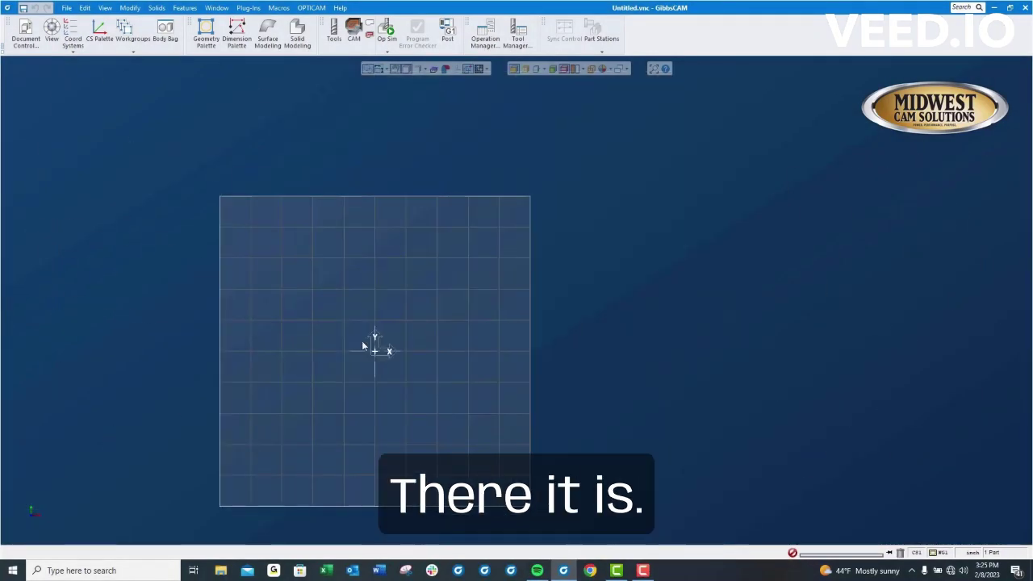
pyautogui.click(297, 36)
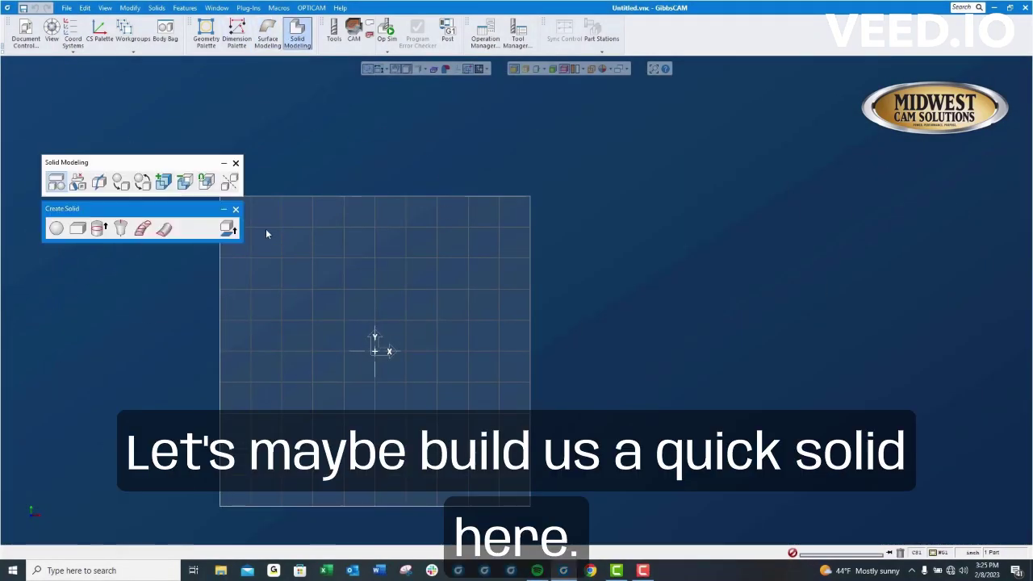
pyautogui.click(76, 228)
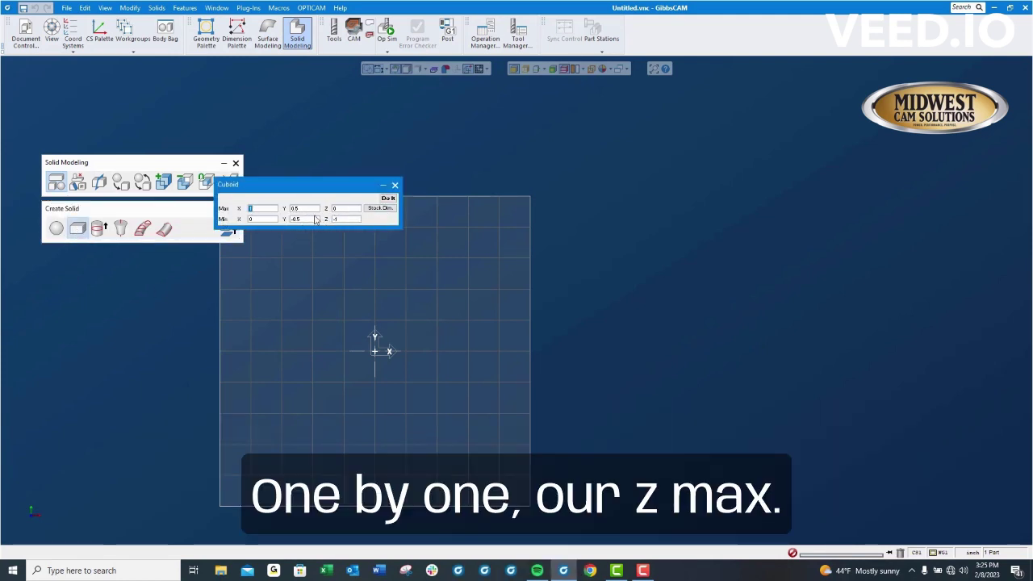
pyautogui.press('Tab')
pyautogui.write('1')
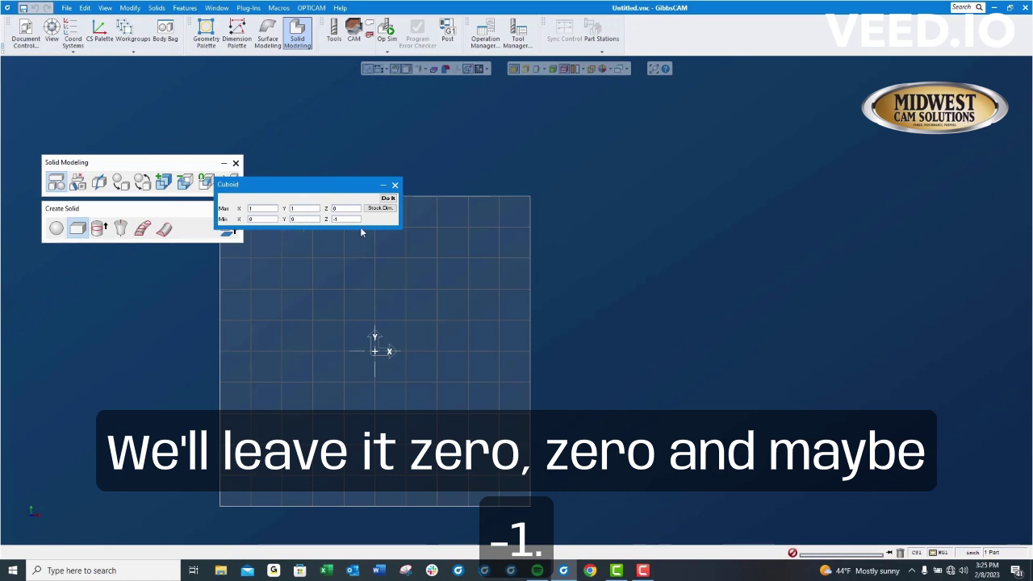
pyautogui.click(388, 198)
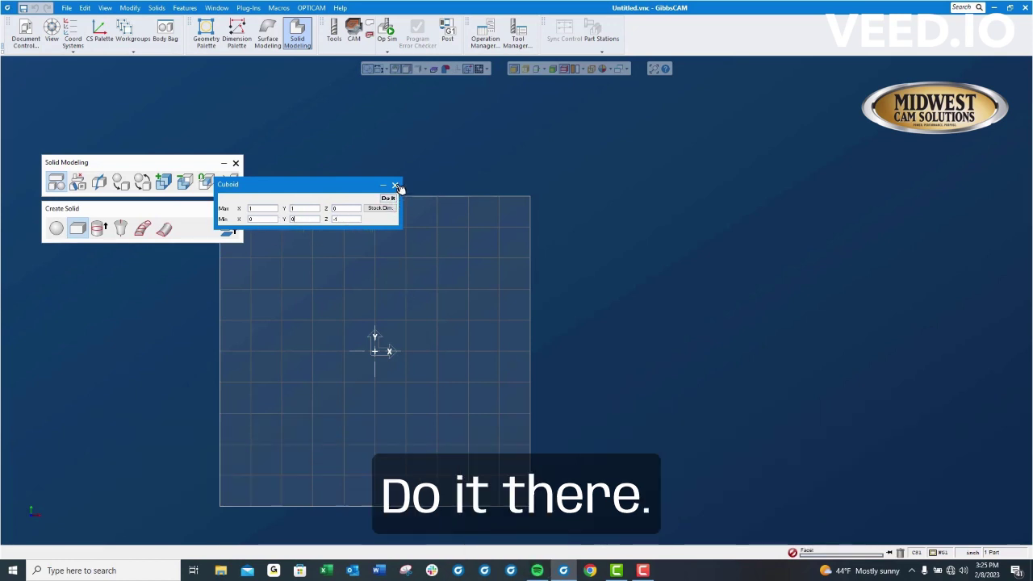
pyautogui.click(394, 186)
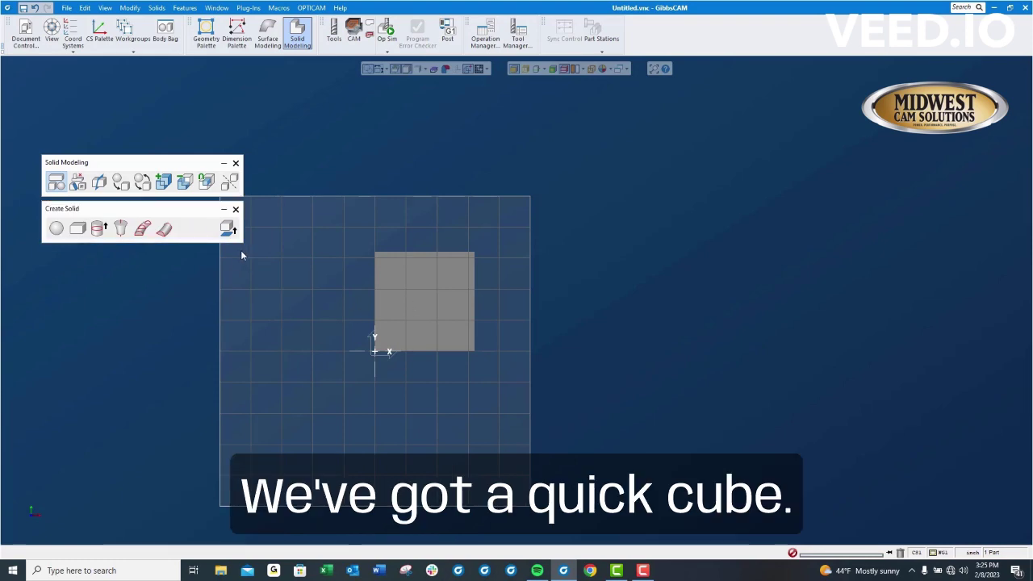
# Close the solid modelling palettes, then fit and orbit the cube into a 3-D view
pyautogui.click(235, 163)
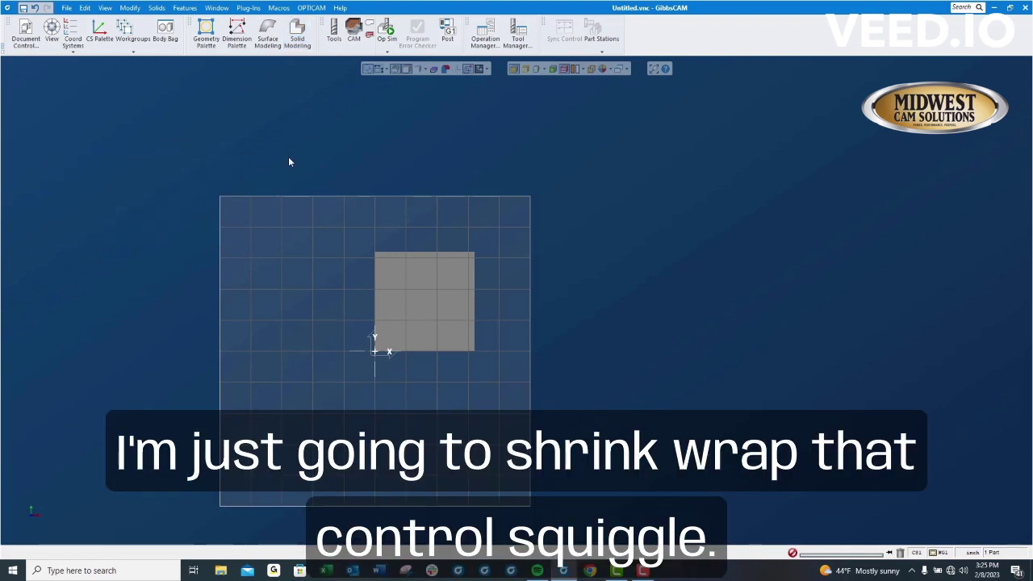
pyautogui.hotkey('ctrl', '`')
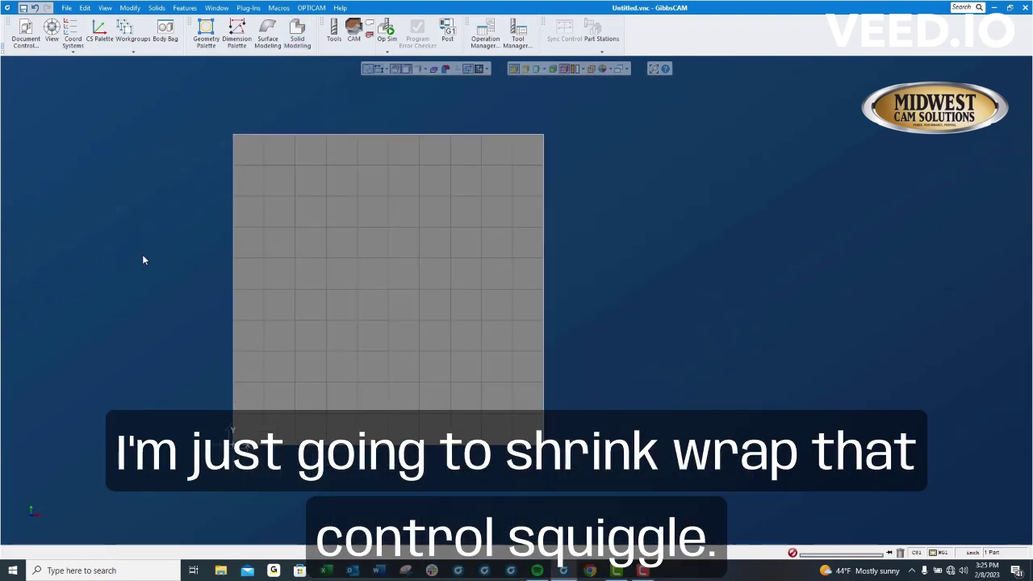
pyautogui.moveTo(344, 408); pyautogui.dragTo(464, 371, button='middle')
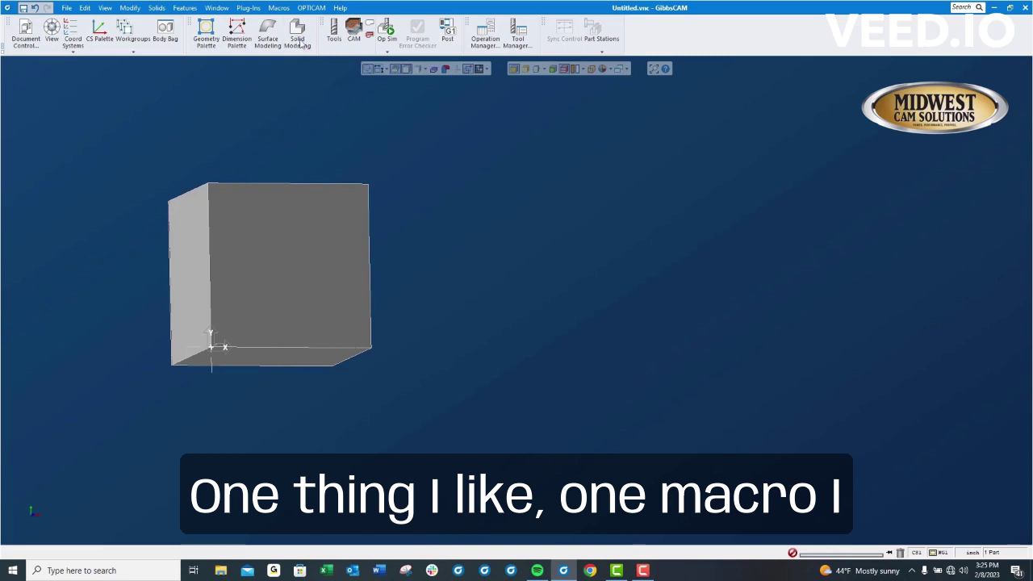
pyautogui.click(279, 8)
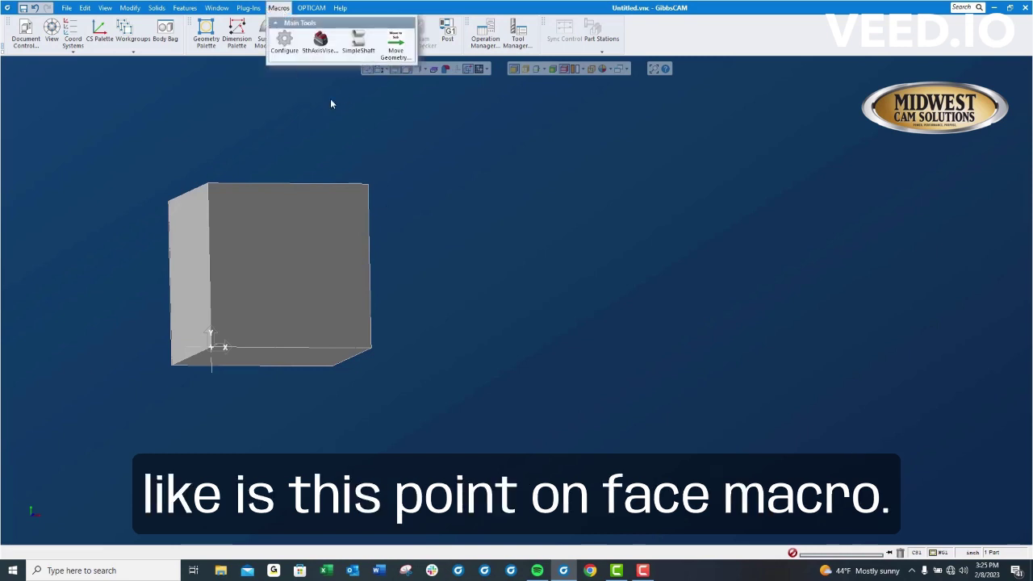
pyautogui.click(498, 179)
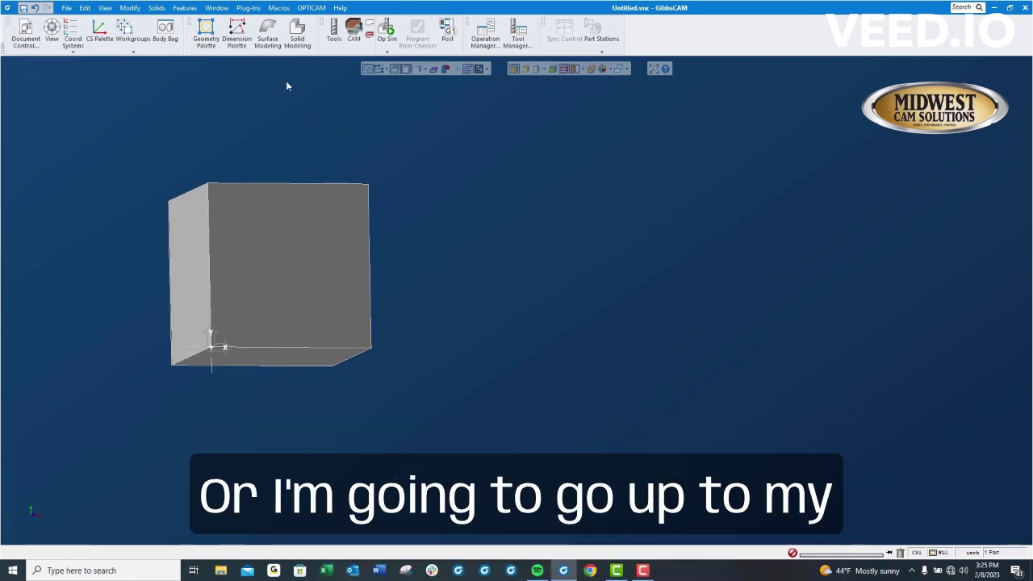
pyautogui.click(278, 7)
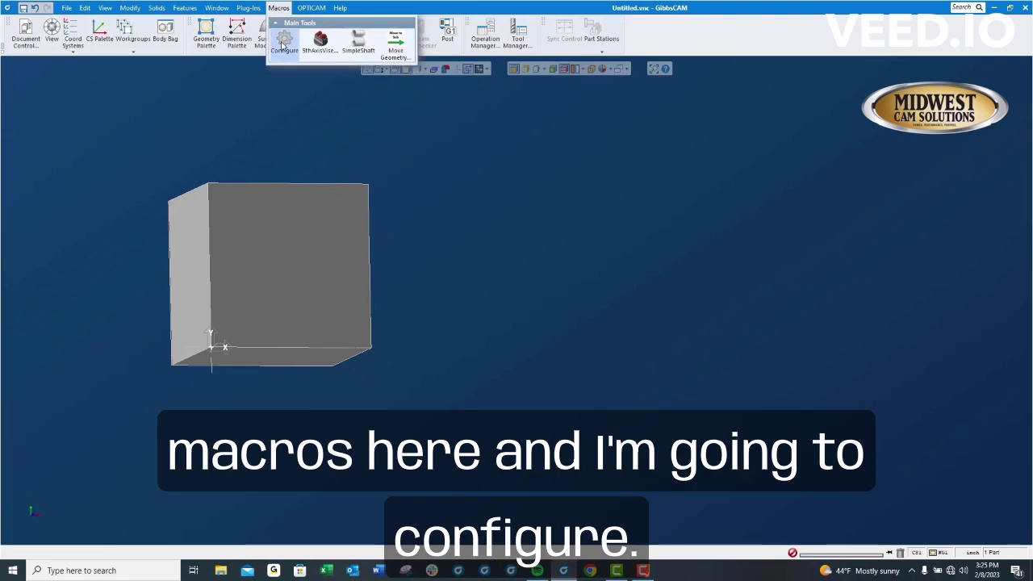
# Register CreatePointOnFace.mac in macro slot 4 of the macro configuration and accept it
pyautogui.click(284, 43)
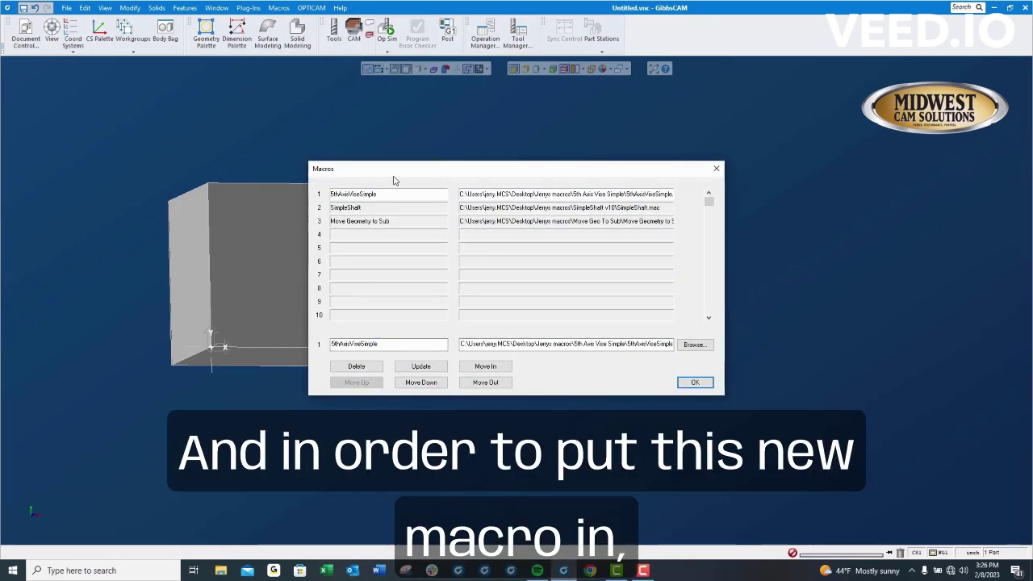
pyautogui.click(339, 234)
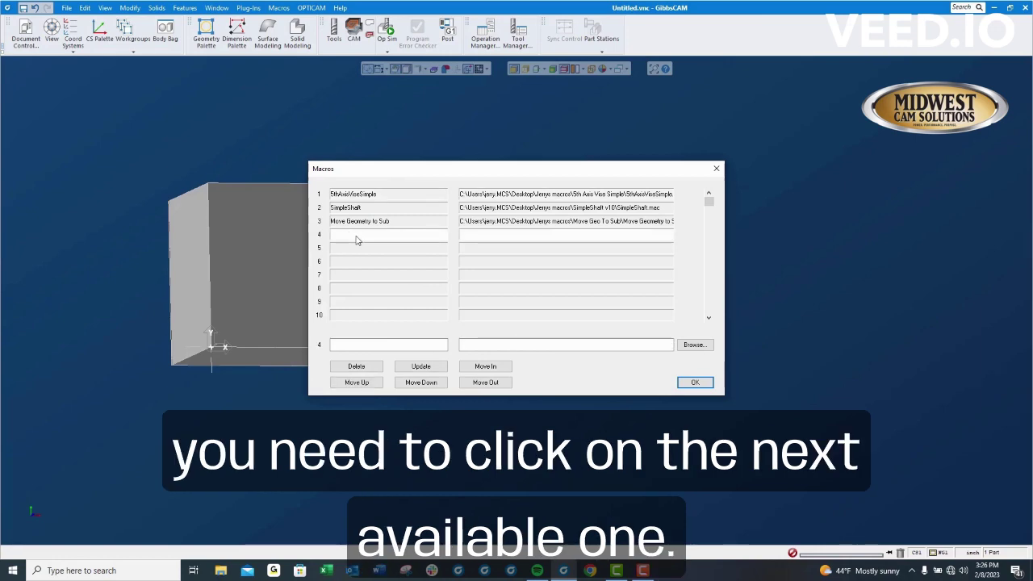
pyautogui.click(694, 344)
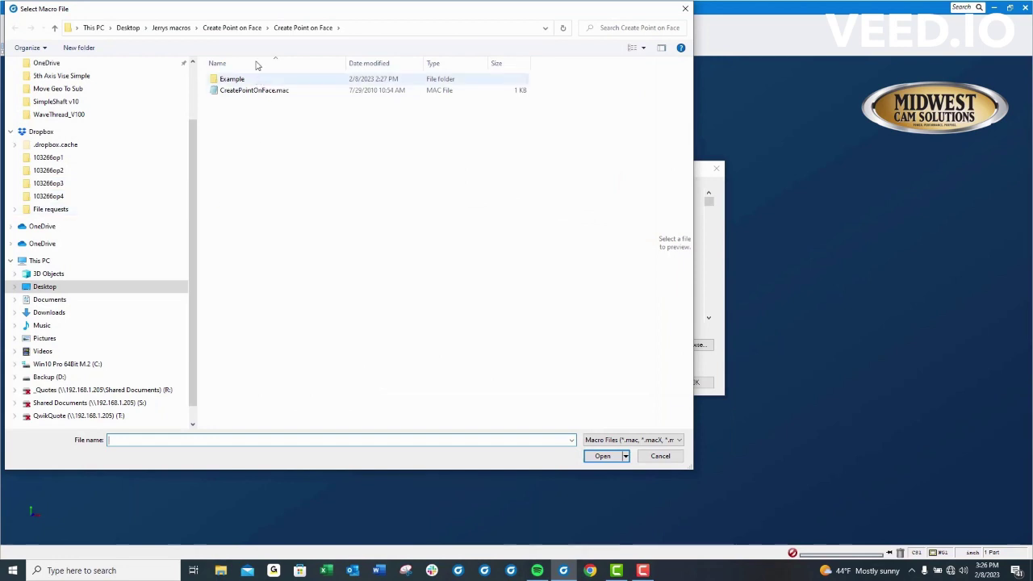
pyautogui.click(231, 28)
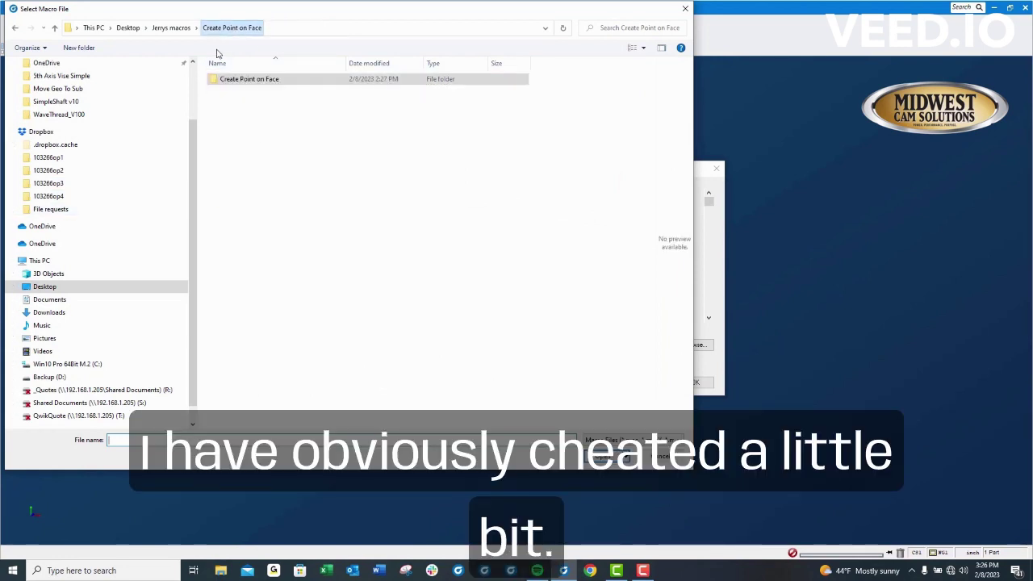
pyautogui.click(171, 30)
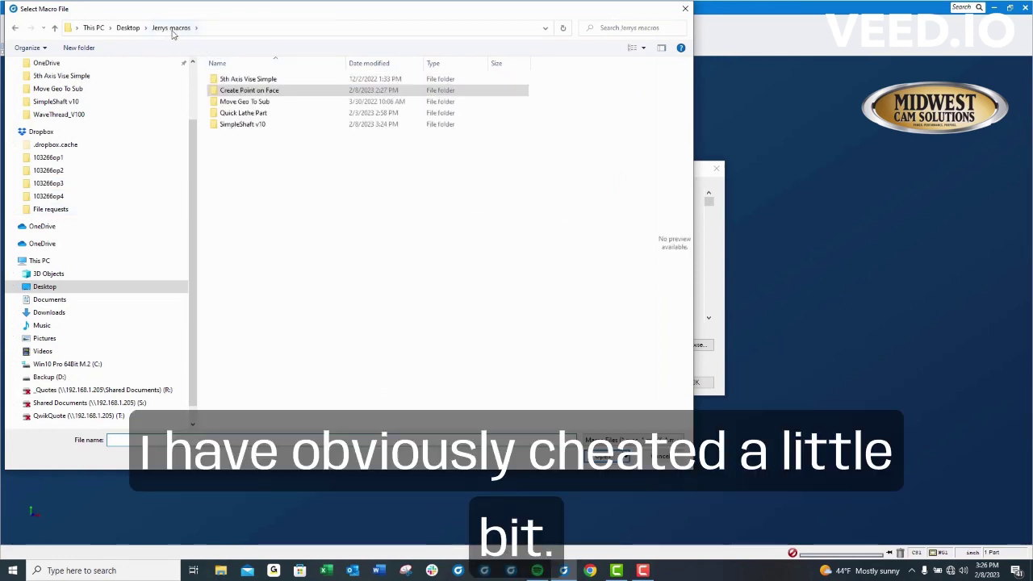
pyautogui.doubleClick(250, 92)
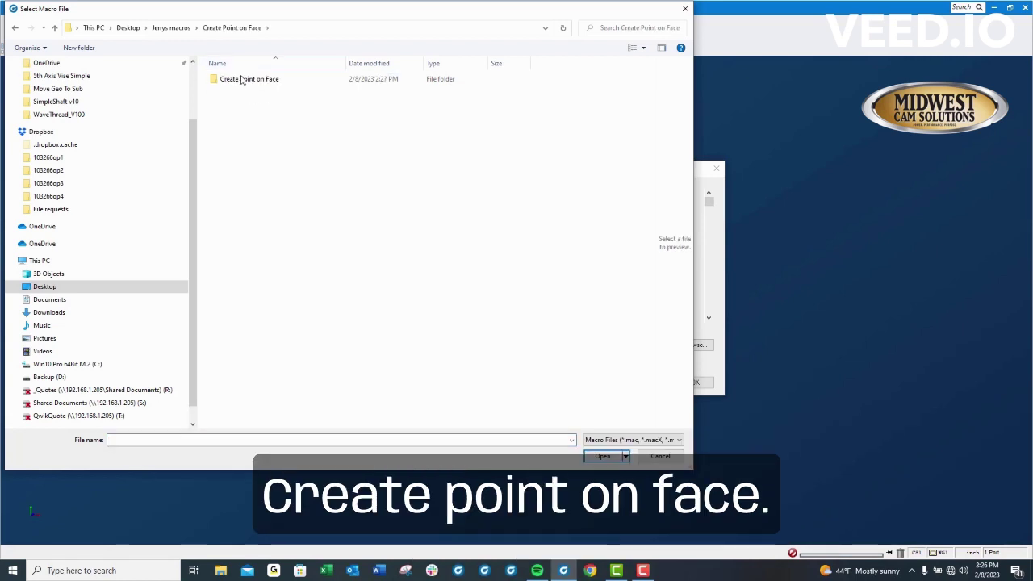
pyautogui.doubleClick(244, 79)
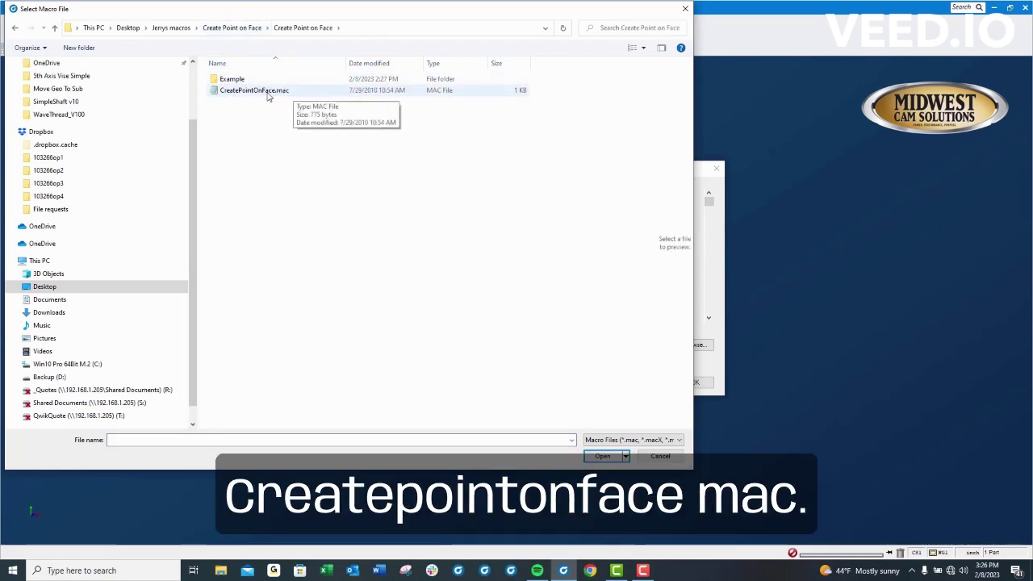
pyautogui.click(269, 93)
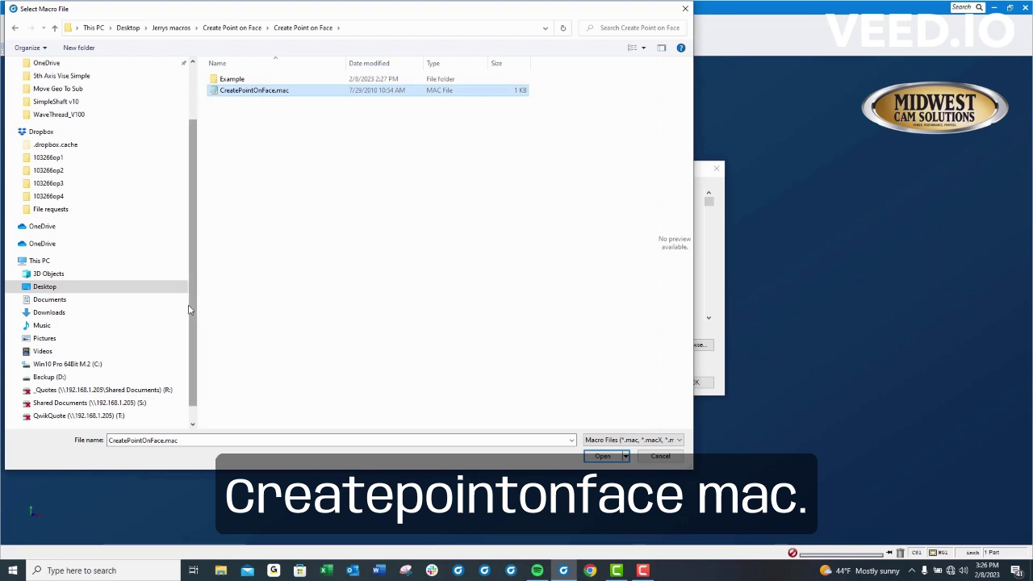
pyautogui.click(604, 457)
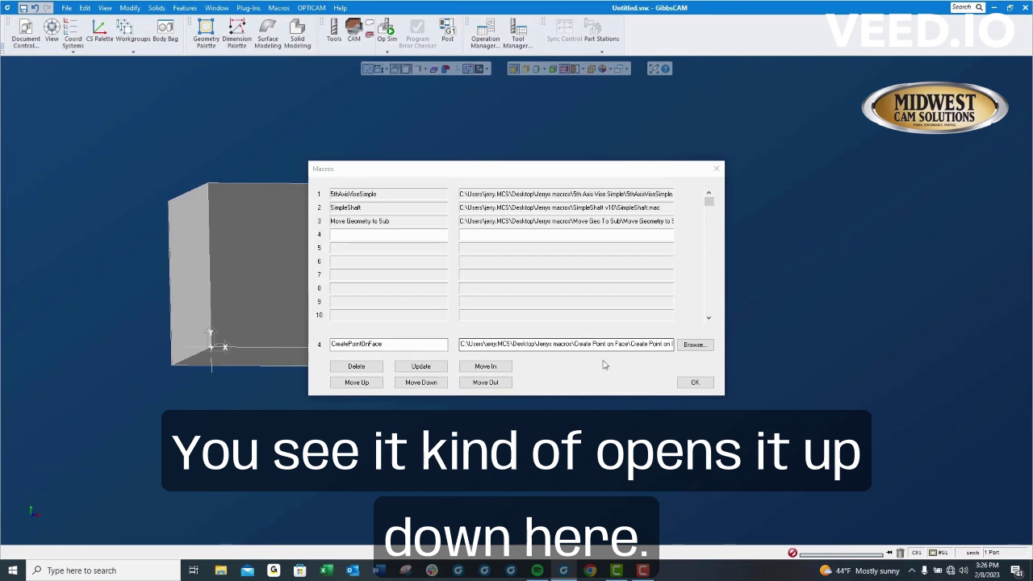
pyautogui.click(421, 366)
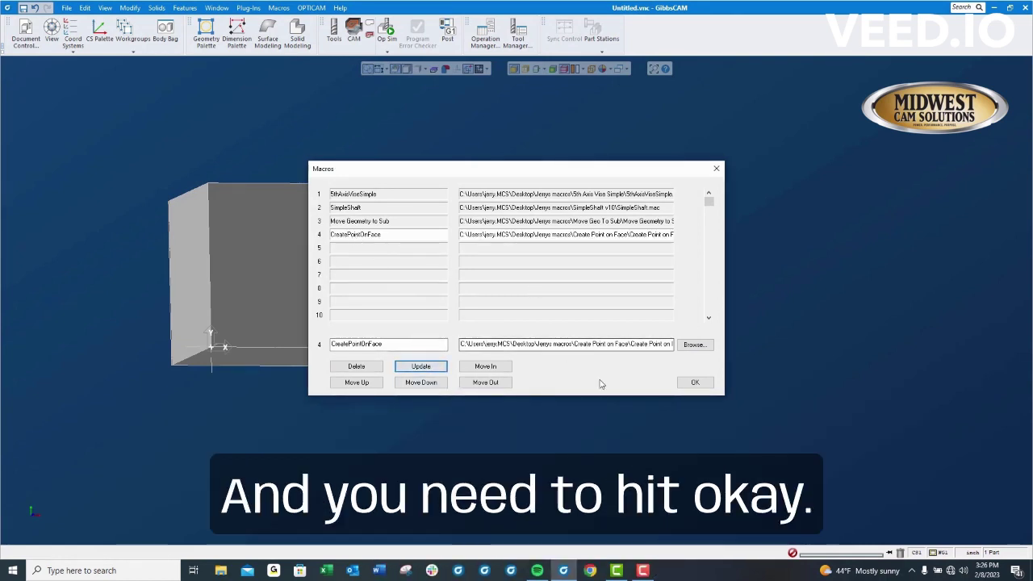
pyautogui.click(693, 384)
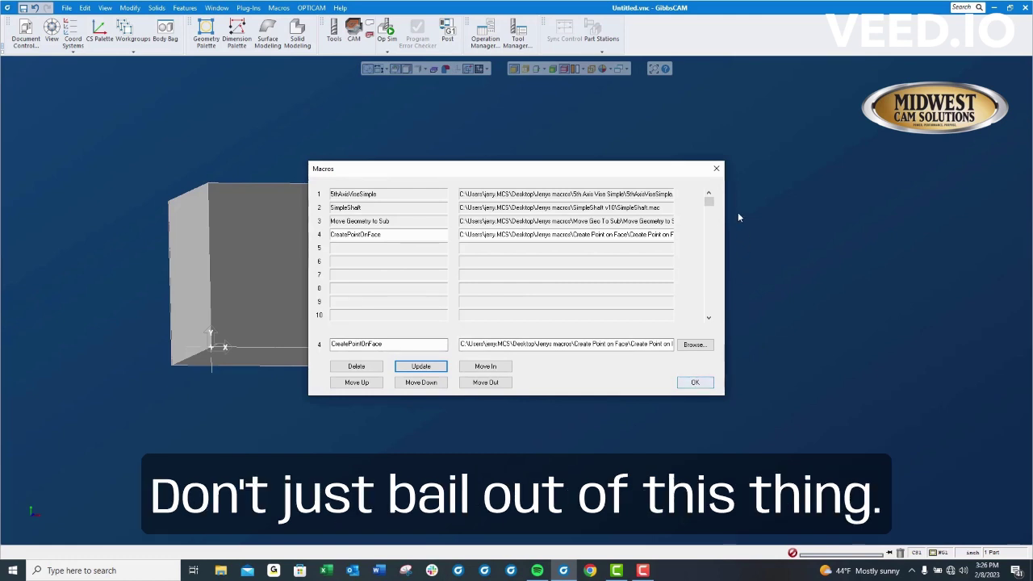
pyautogui.click(695, 383)
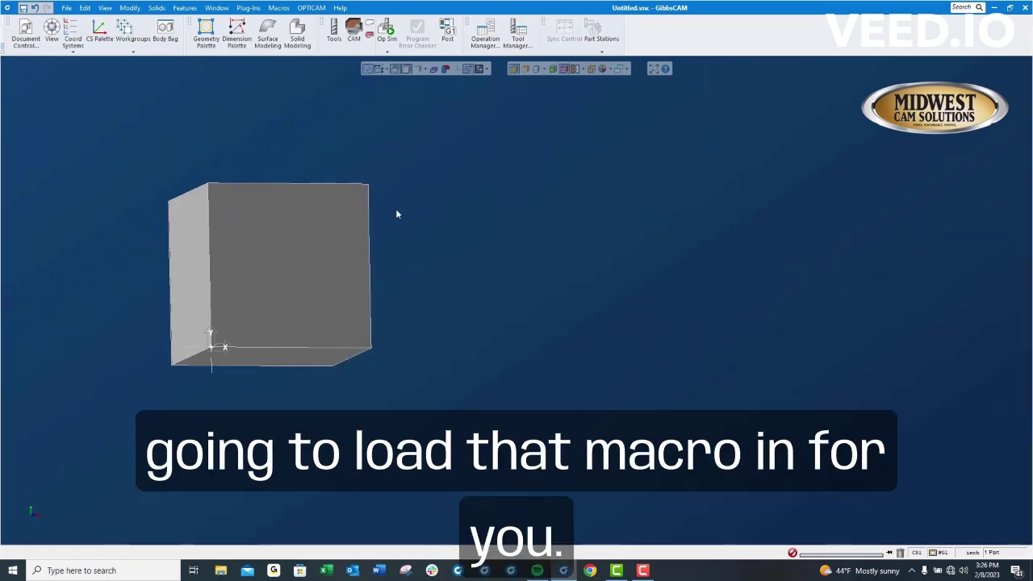
# Run CreatePointOnFace on the cube's front face, accepting the '1 created' message
pyautogui.click(281, 9)
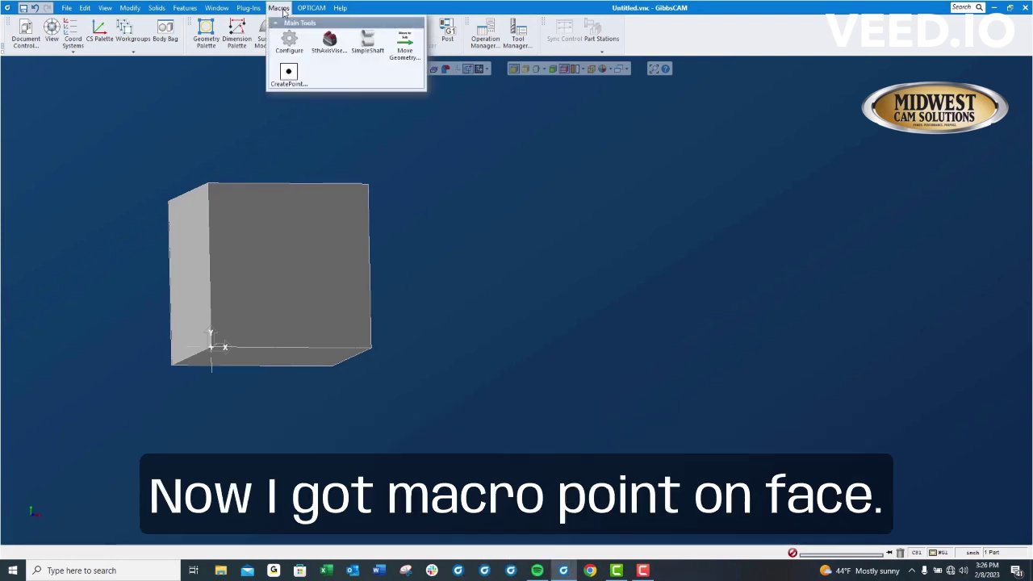
pyautogui.click(291, 80)
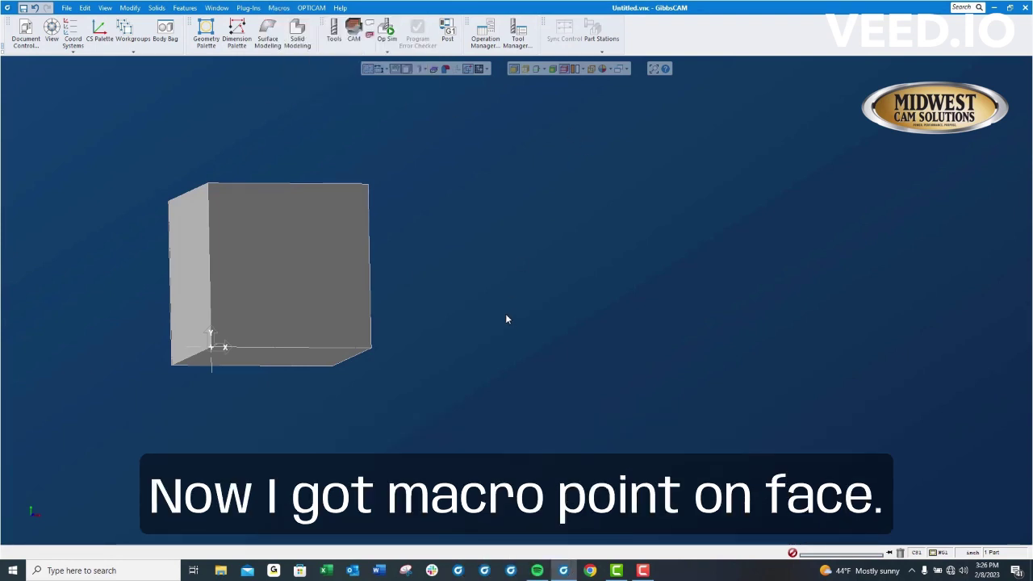
pyautogui.click(315, 341)
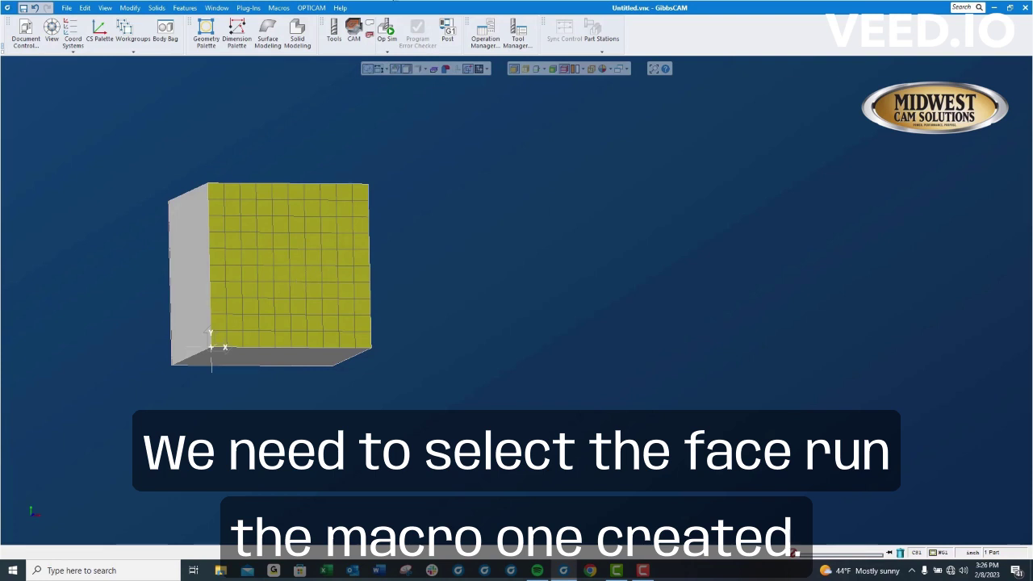
pyautogui.click(278, 7)
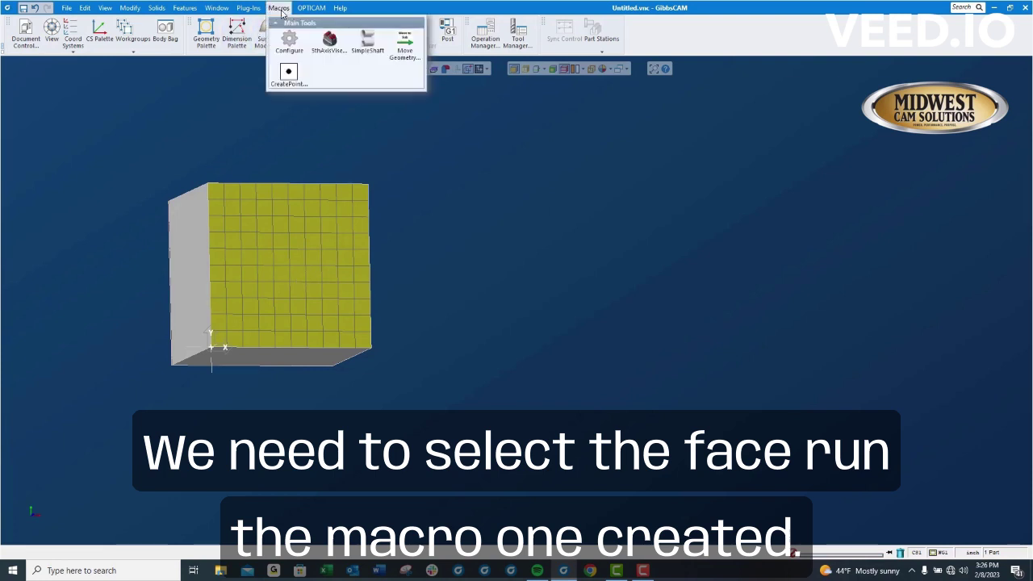
pyautogui.click(291, 79)
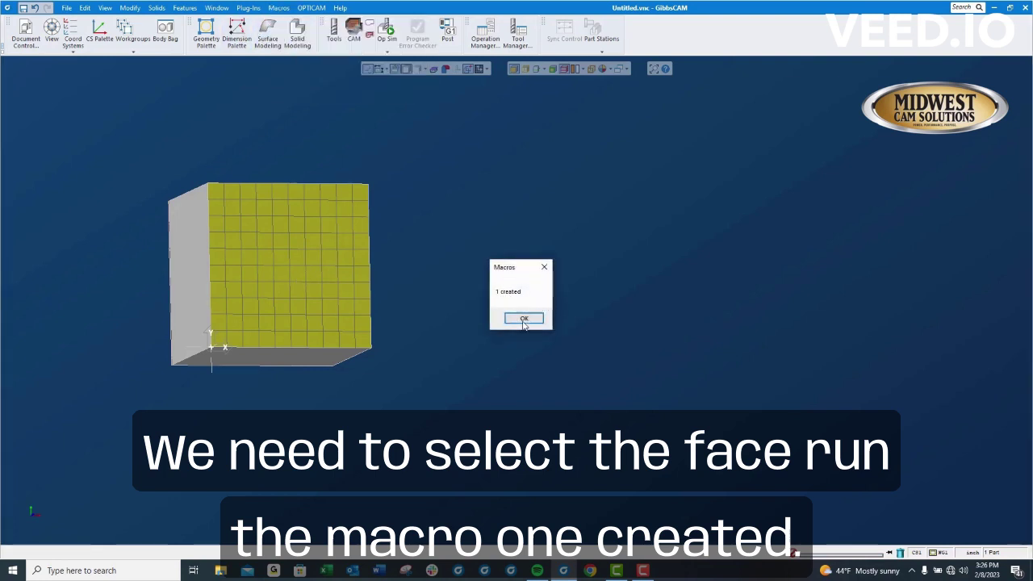
pyautogui.click(523, 318)
pyautogui.moveTo(617, 365); pyautogui.dragTo(323, 253, button='middle')
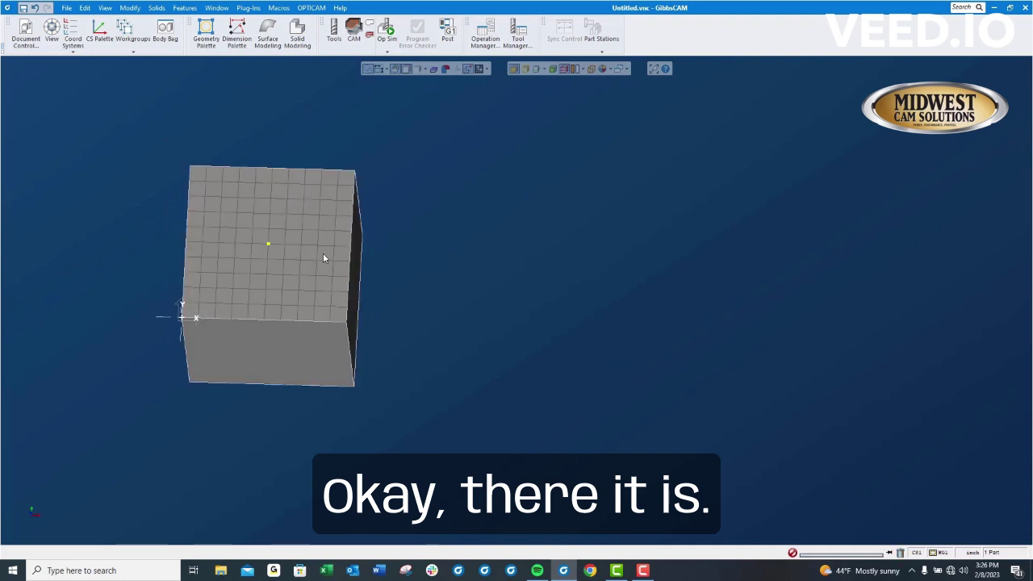